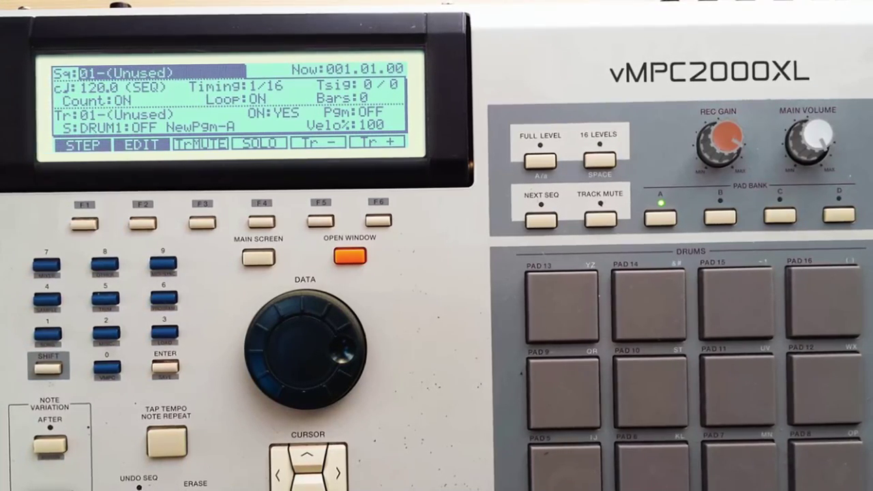
Open the Audio/MIDI settings and mute the audio input.
left_click(24, 2)
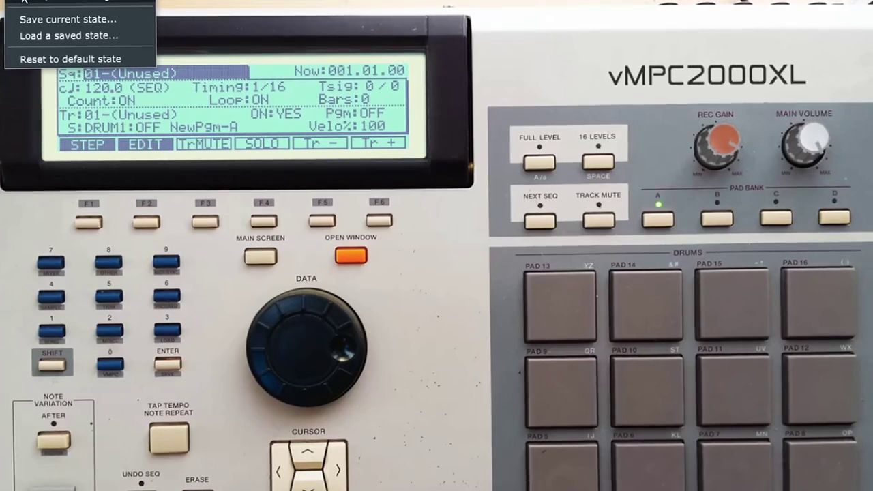
left_click(23, 3)
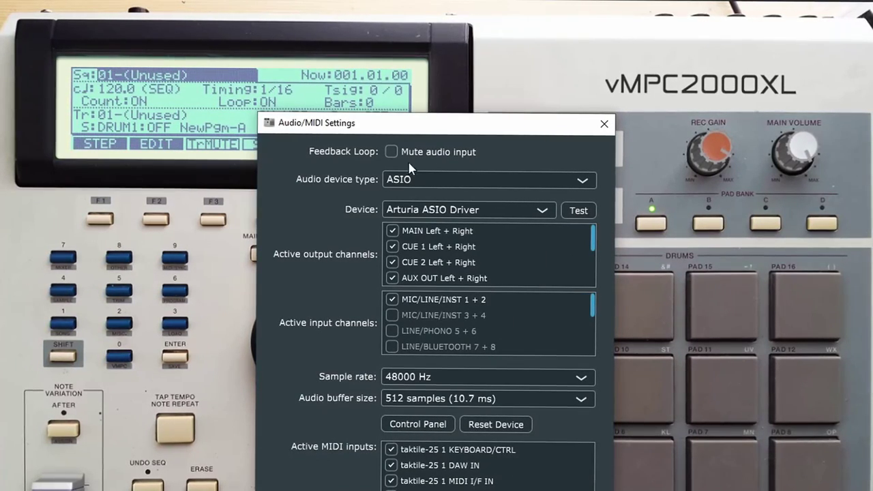
left_click(391, 152)
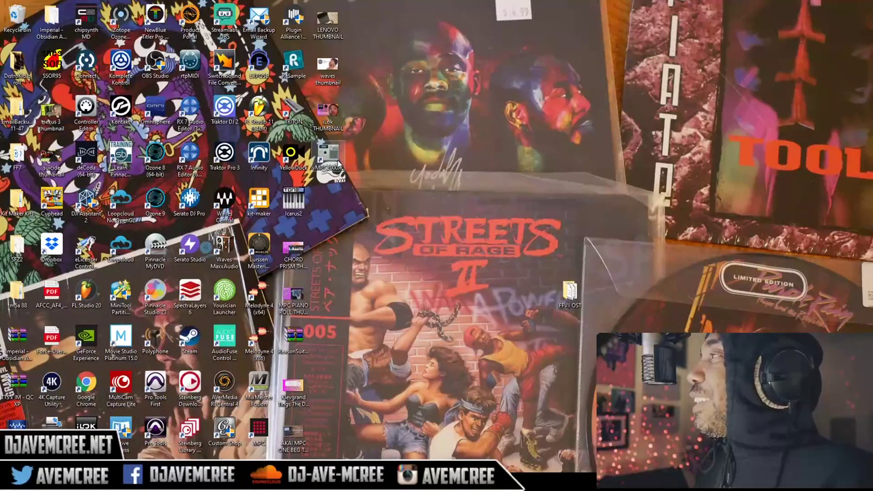
Launch vMPC2000XL from the desktop and mute its audio input in the Audio/MIDI settings.
double_click(332, 161)
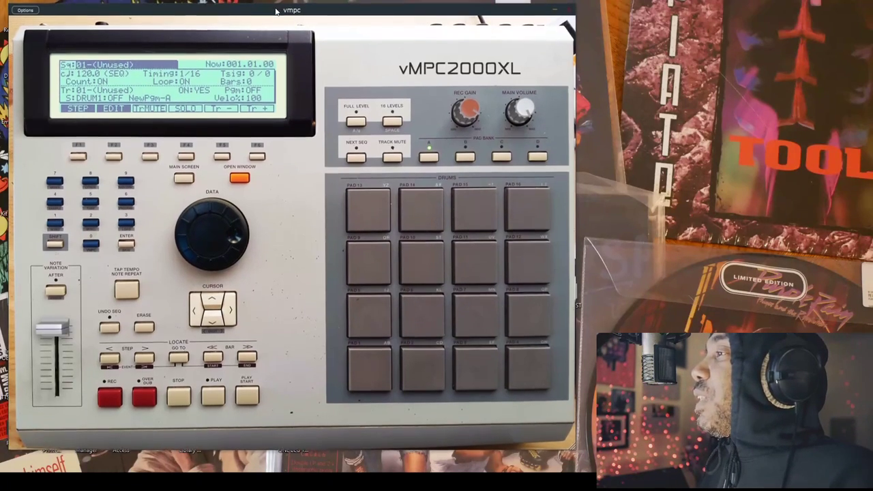
left_click_drag(276, 7, 276, 15)
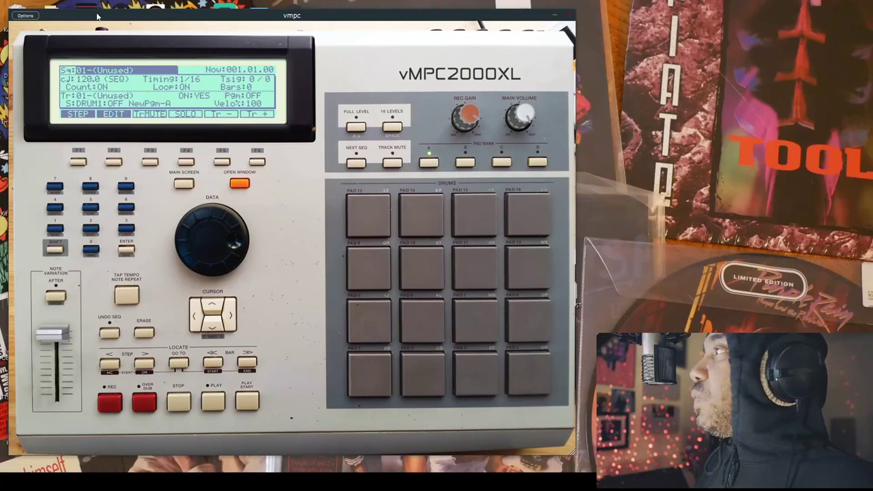
left_click(27, 16)
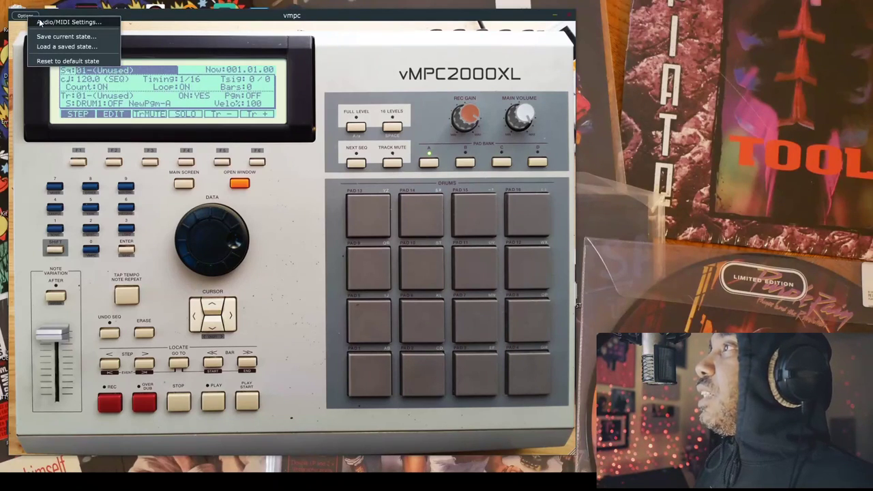
left_click(41, 22)
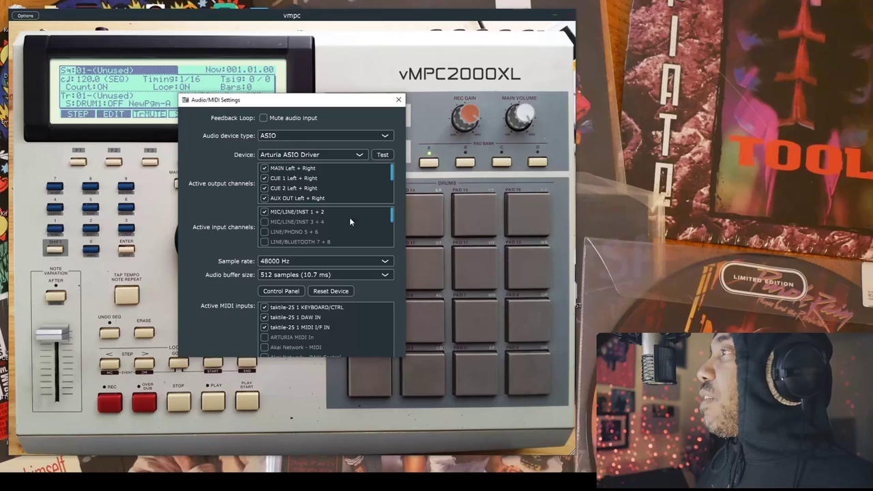
left_click(263, 118)
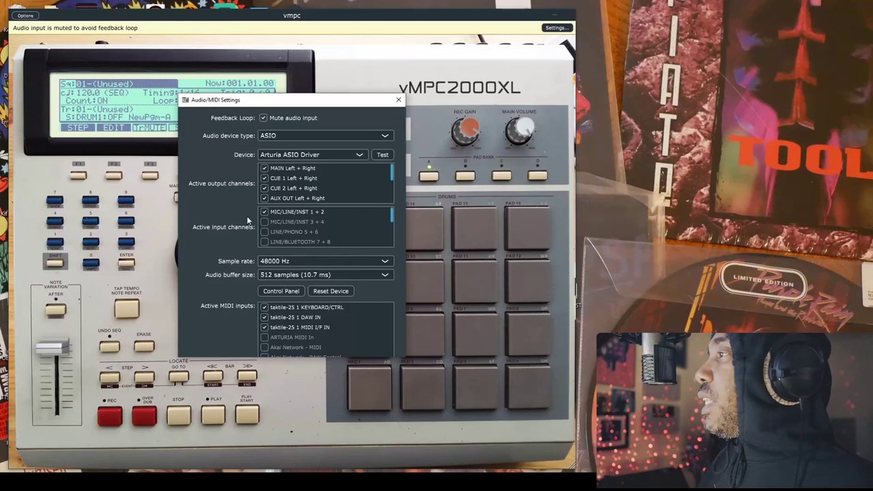
left_click_drag(287, 104, 289, 89)
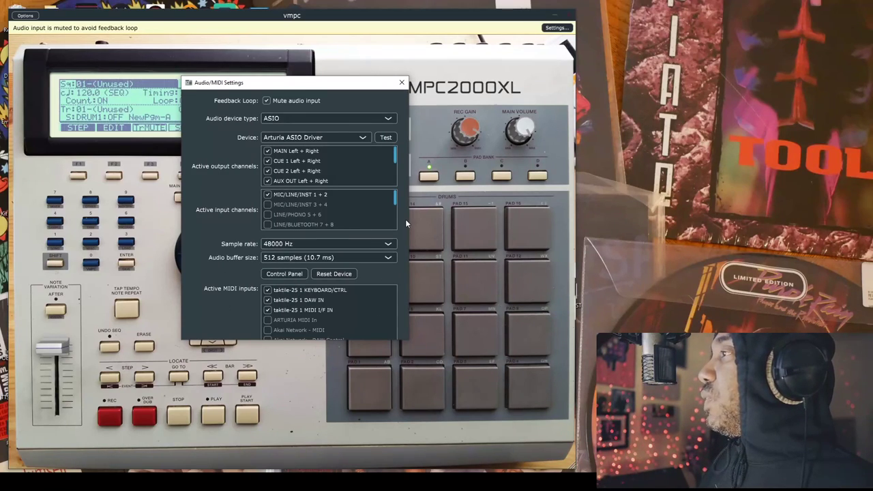
left_click(402, 84)
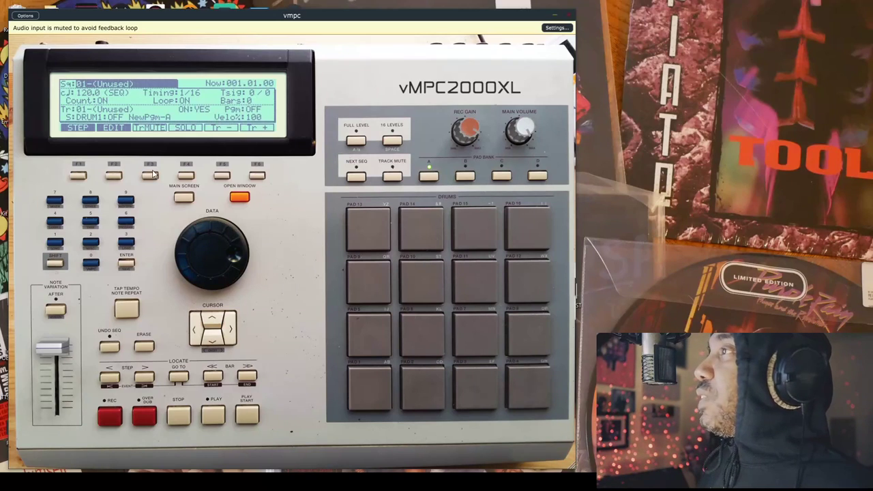
Set the tempo of sequence 01 to 90.5 BPM on the main screen.
left_click(213, 341)
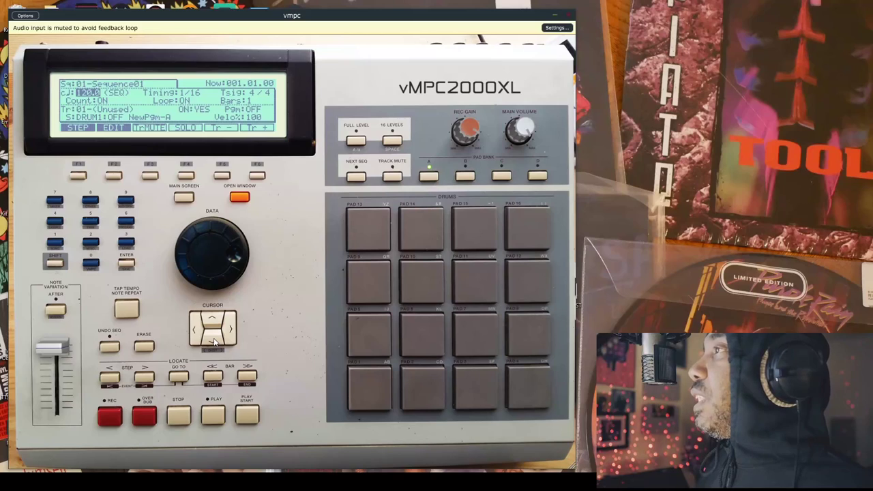
scroll(211, 233, "down", 10)
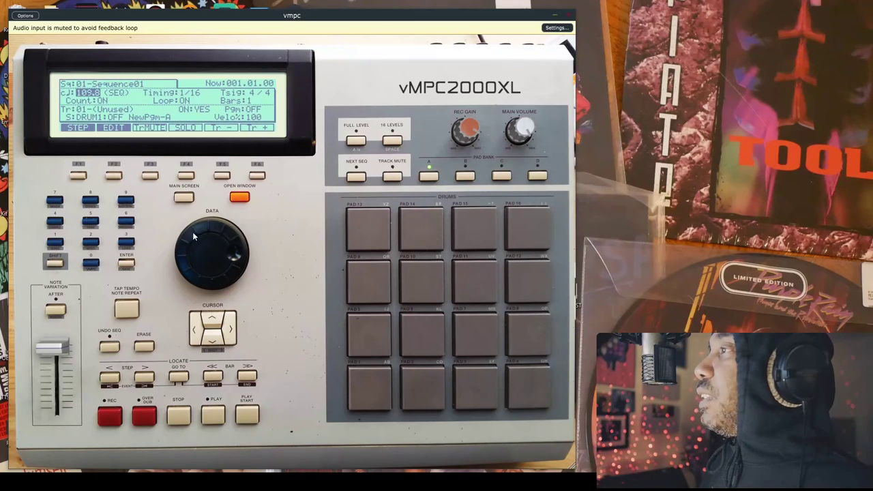
scroll(202, 242, "down", 15)
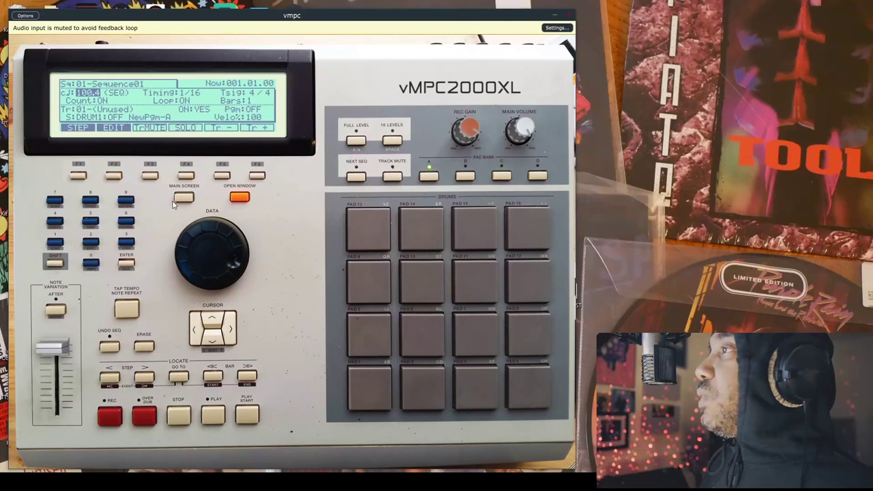
scroll(207, 238, "down", 10)
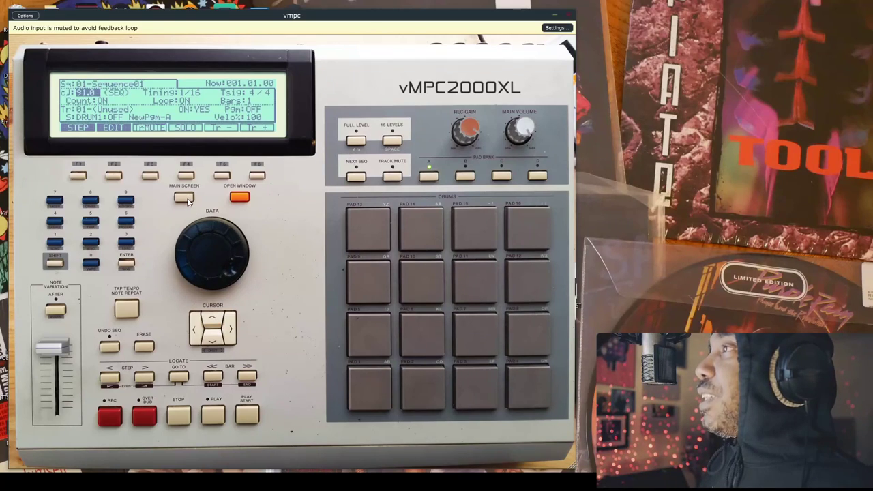
scroll(188, 200, "down", 20)
key("equal")
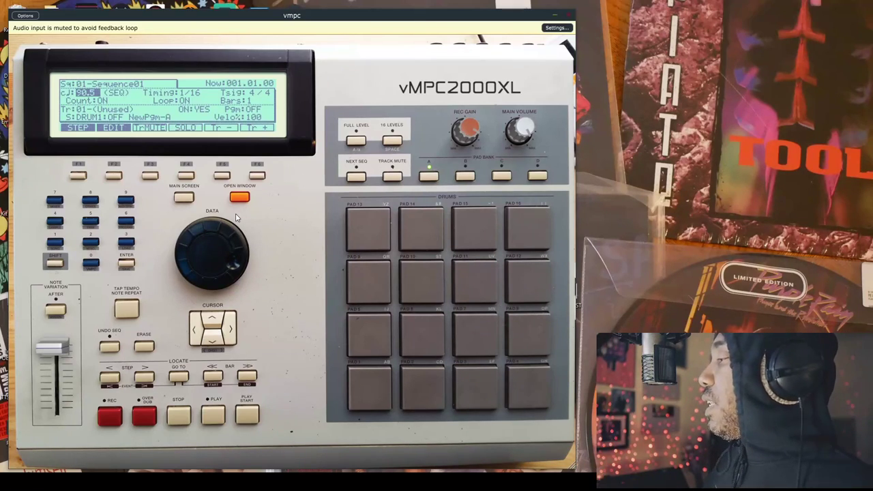
scroll(237, 217, "up", 10)
Move to the sequence's Timing field and try the timing correction value OFF.
key("Right")
key("Left")
key("Left")
key("Right")
key("Right")
key("Right")
key("Left")
key("Left")
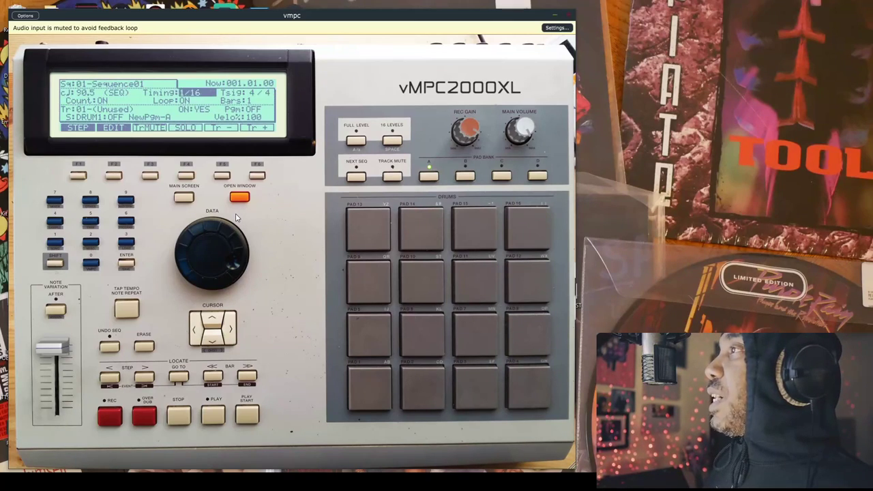
key("Right")
key("Right")
key("Left")
key("Left")
key("Right")
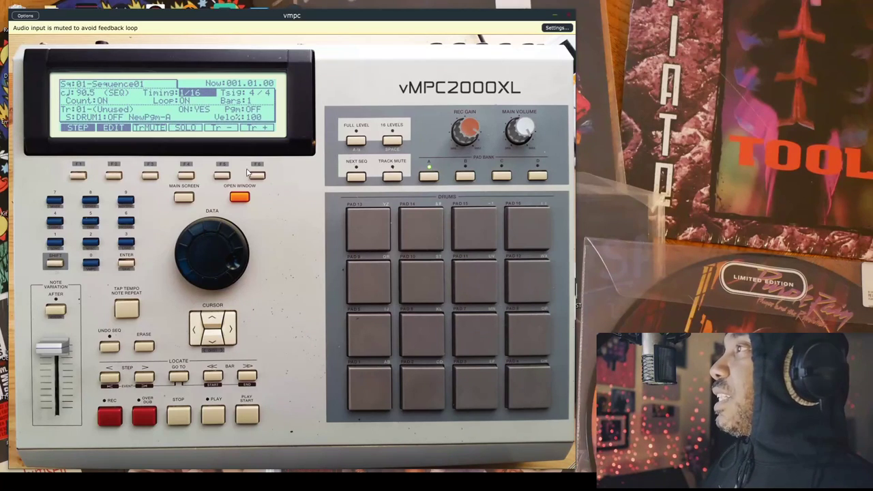
scroll(215, 230, "up", 2)
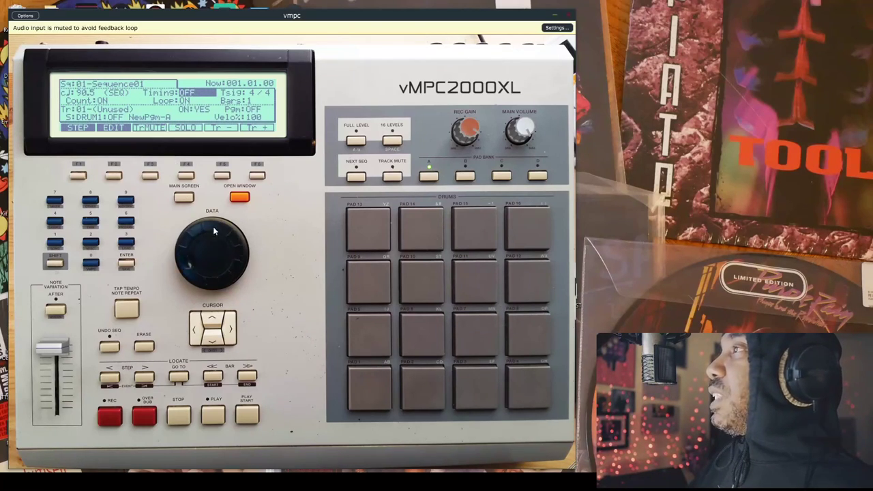
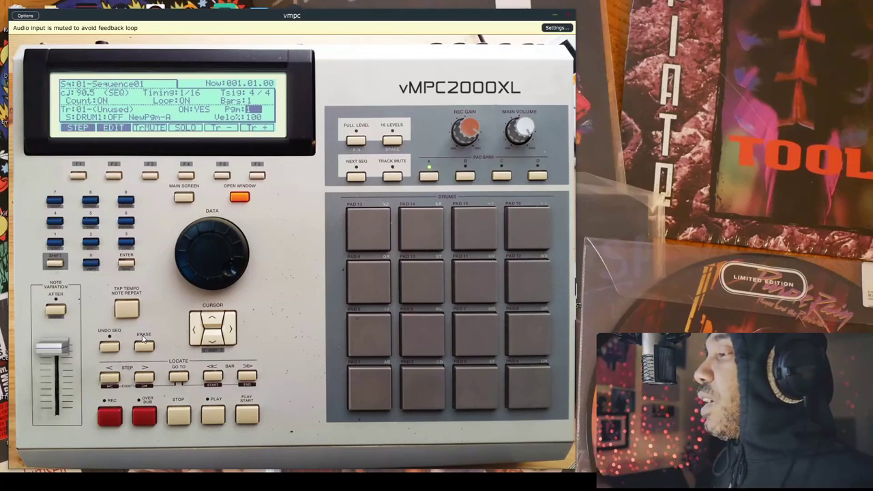
Open the sample recording screen and set its input source to DIGITAL.
key("s")
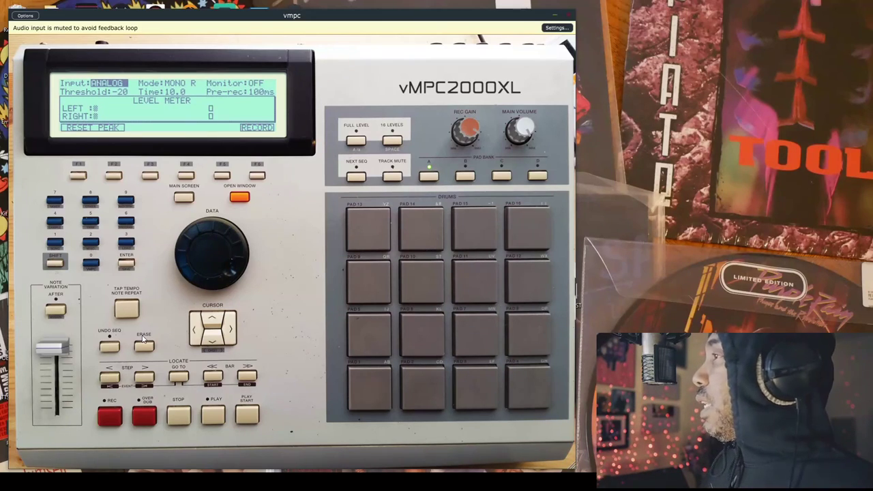
key("Right")
key("Right")
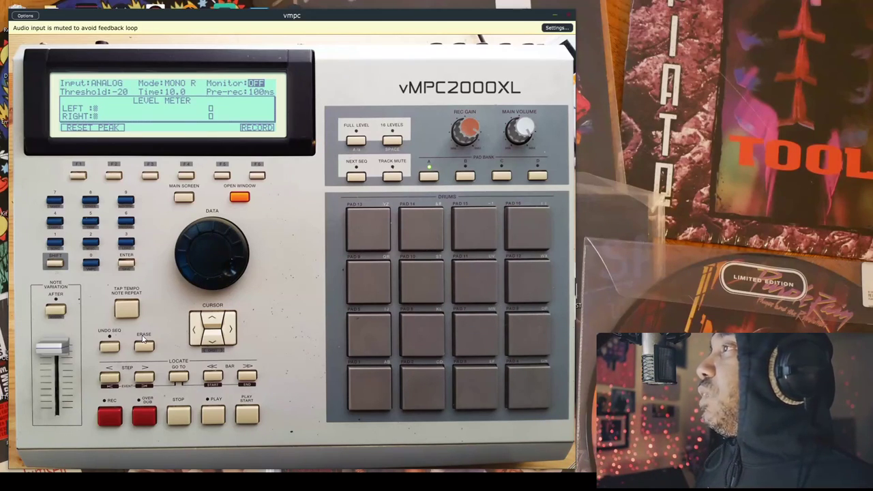
key("Left")
key("Left")
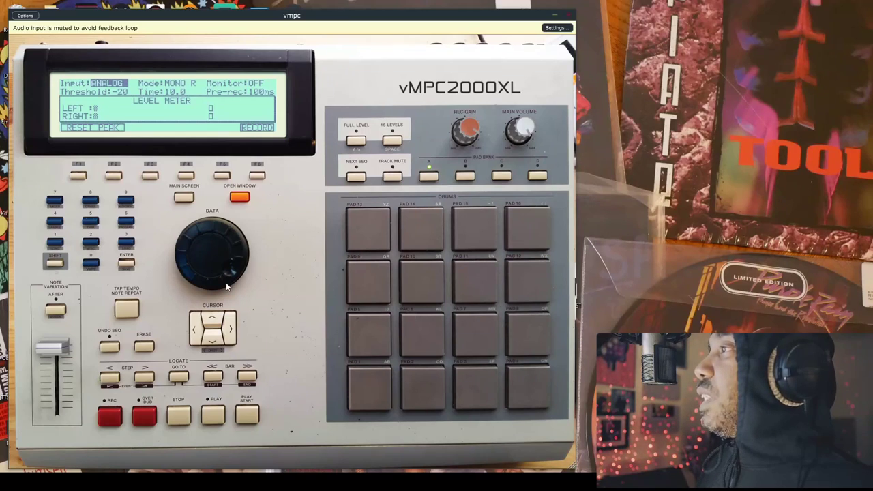
mouse_move(224, 263)
left_mouse_down()
mouse_move(223, 242)
mouse_move(226, 255)
left_mouse_up()
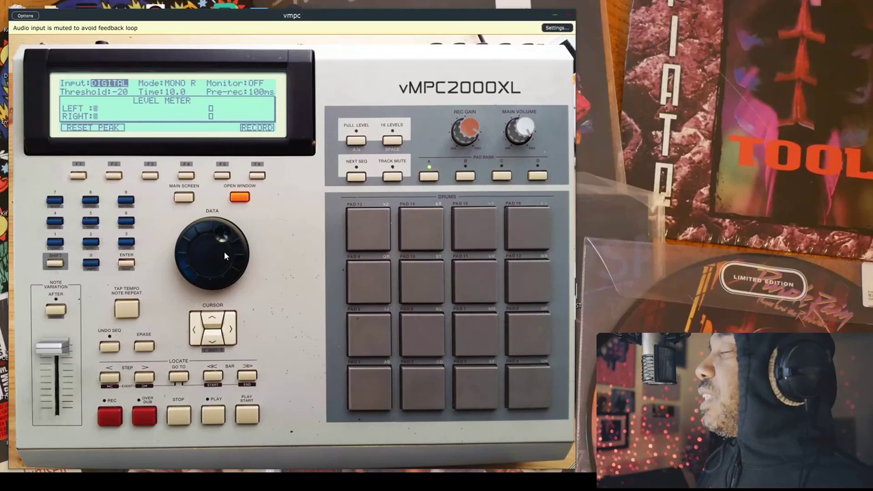
Set the sample recording mode to STEREO.
key("Right")
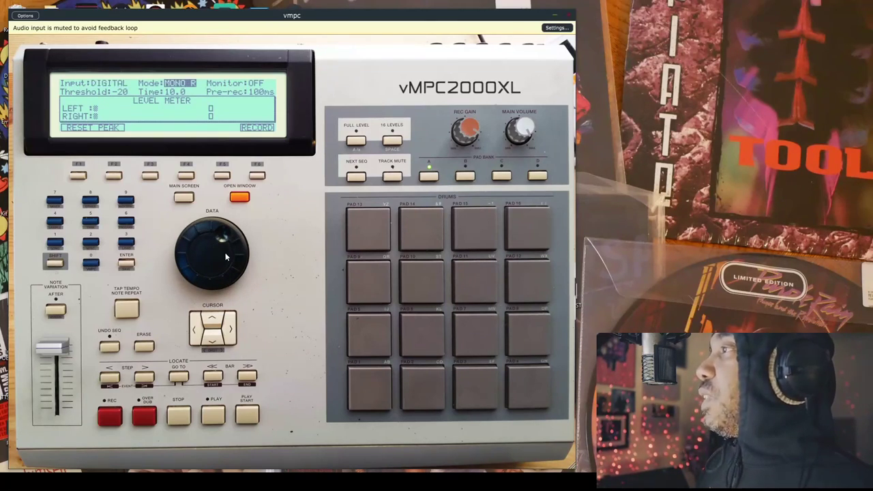
left_click_drag(224, 243, 232, 198)
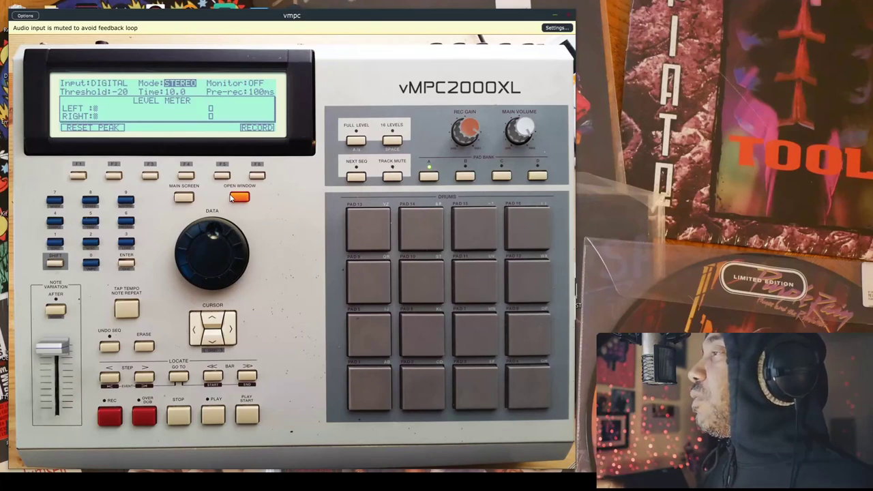
mouse_move(217, 233)
left_mouse_down()
mouse_move(214, 258)
mouse_move(221, 217)
left_mouse_up()
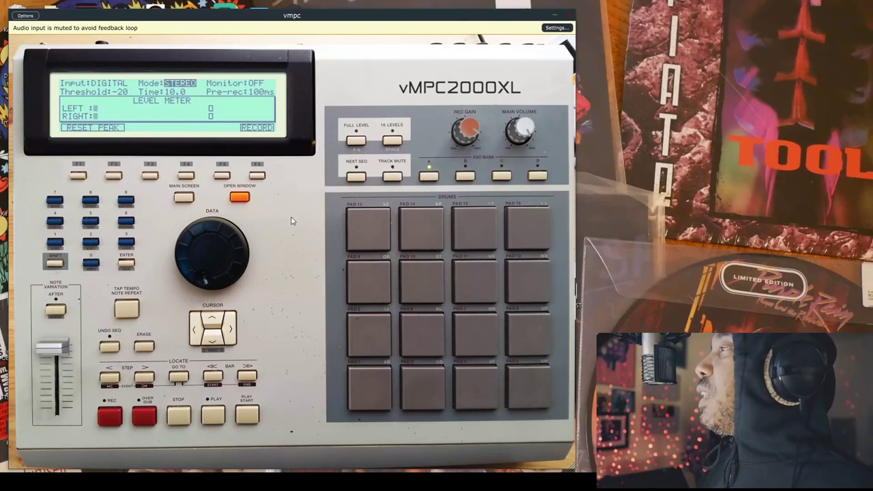
Set the recording monitor to 1/2 and start recording the sample.
key("Right")
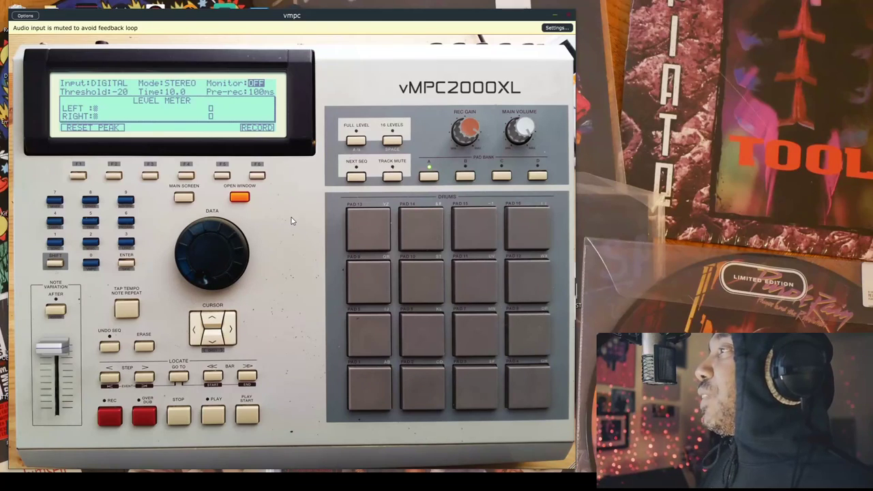
mouse_move(209, 267)
left_mouse_down()
mouse_move(168, 240)
mouse_move(175, 219)
mouse_move(181, 263)
left_mouse_up()
mouse_move(212, 237)
left_mouse_down()
mouse_move(180, 247)
mouse_move(197, 199)
mouse_move(181, 197)
mouse_move(185, 239)
mouse_move(181, 203)
left_mouse_up()
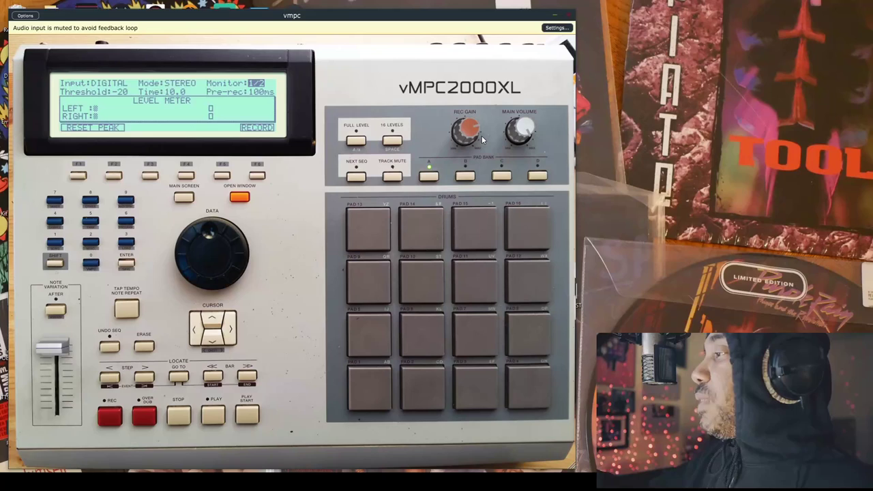
key("F6")
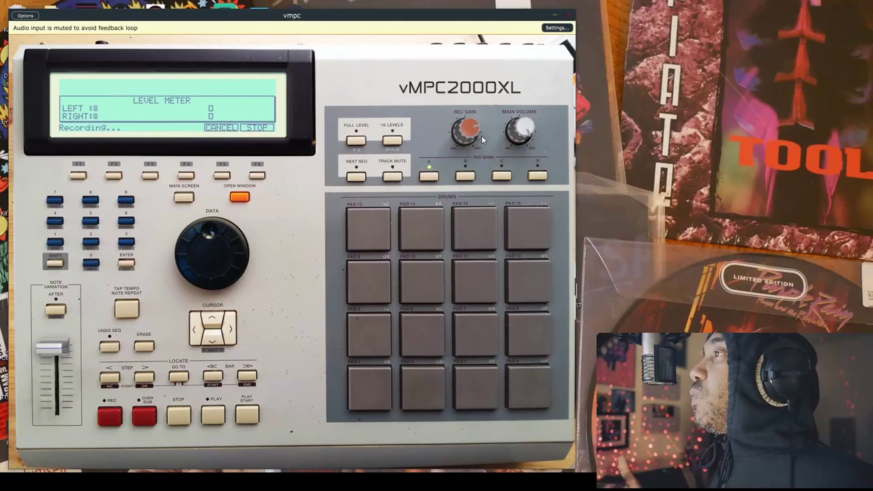